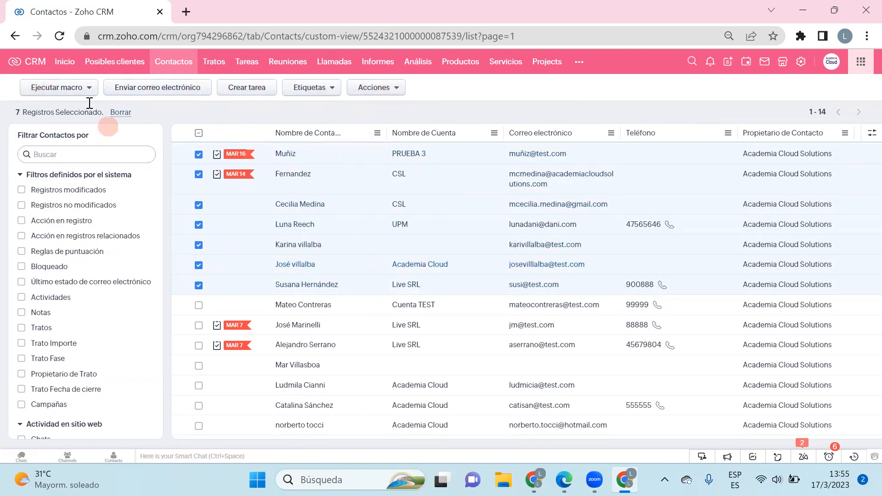
Step: Start creating a new macro for the selected contacts and name it "prueba 2"
{"action": "left_click", "coordinate": [84, 91]}
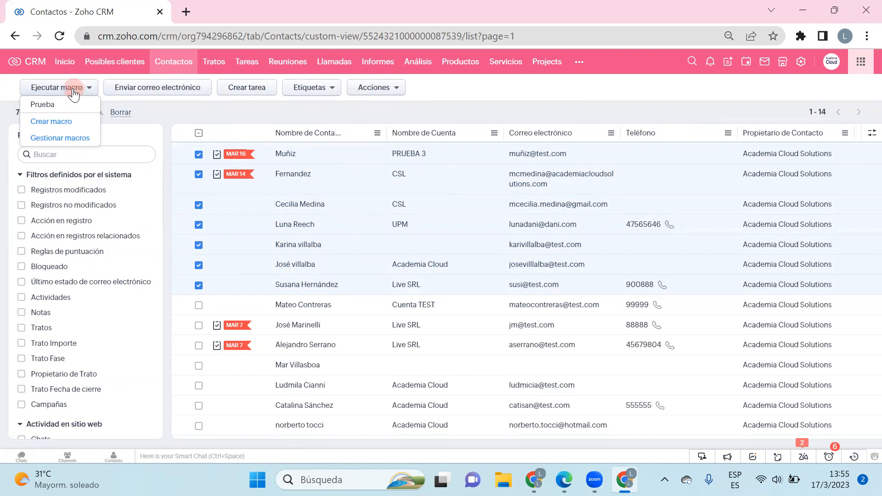
{"action": "left_click", "coordinate": [66, 121]}
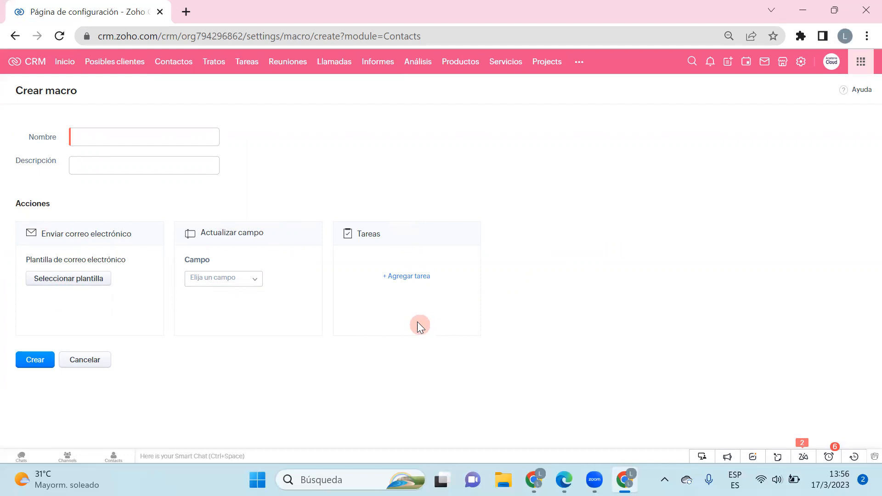
{"action": "left_click", "coordinate": [79, 140]}
{"action": "type", "text": "p"}
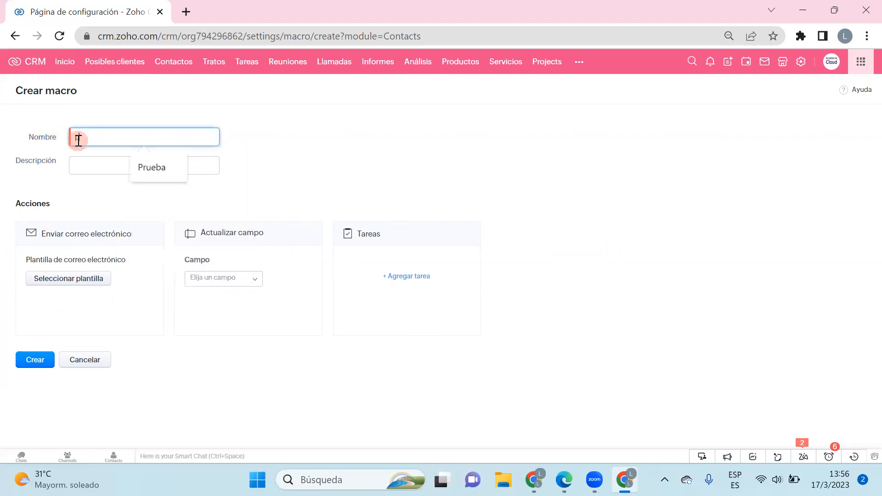
{"action": "type", "text": "rueba 2"}
{"action": "left_click", "coordinate": [107, 163]}
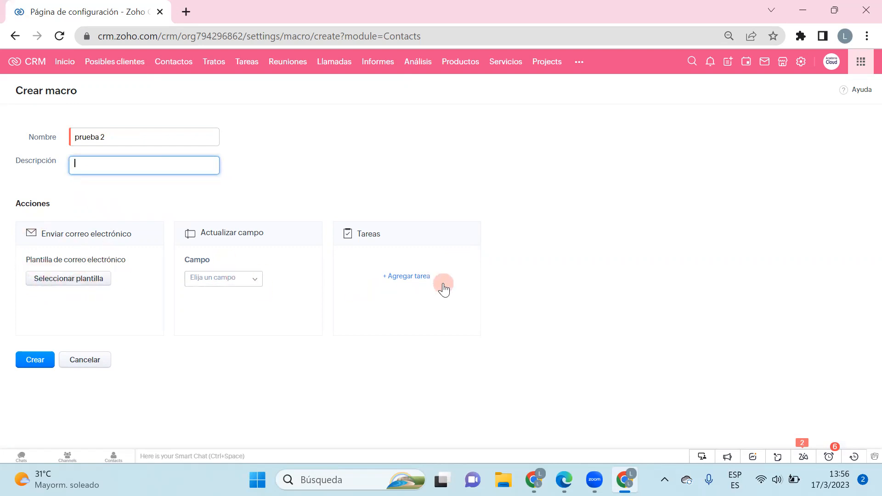
Step: Add the Contactarse email template to the macro, using the account's own email address as both sender and reply-to
{"action": "left_click", "coordinate": [62, 280]}
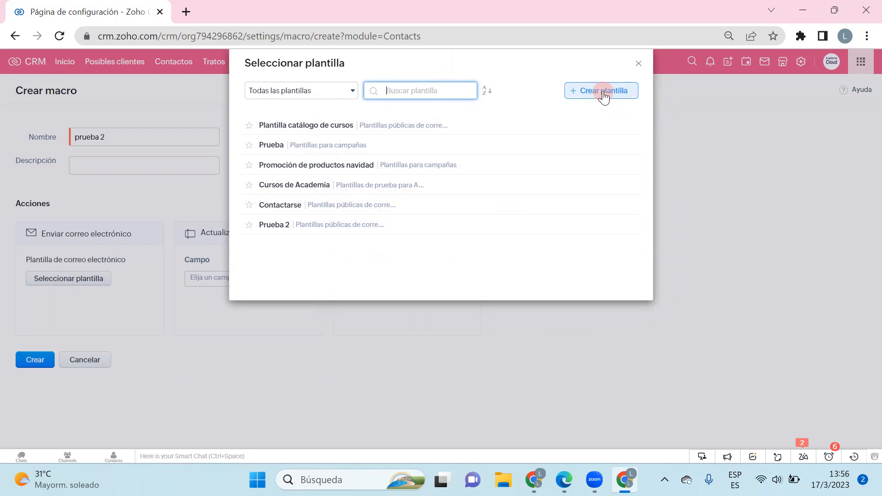
{"action": "left_click", "coordinate": [282, 206]}
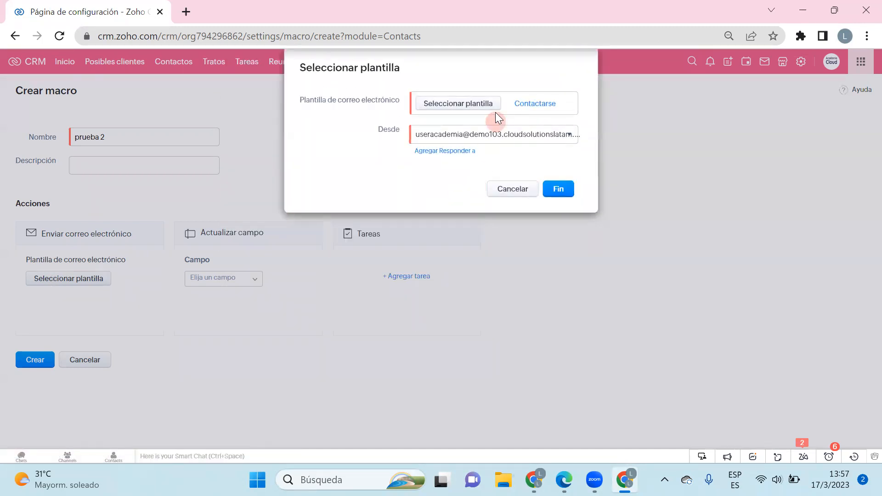
{"action": "left_click", "coordinate": [423, 135]}
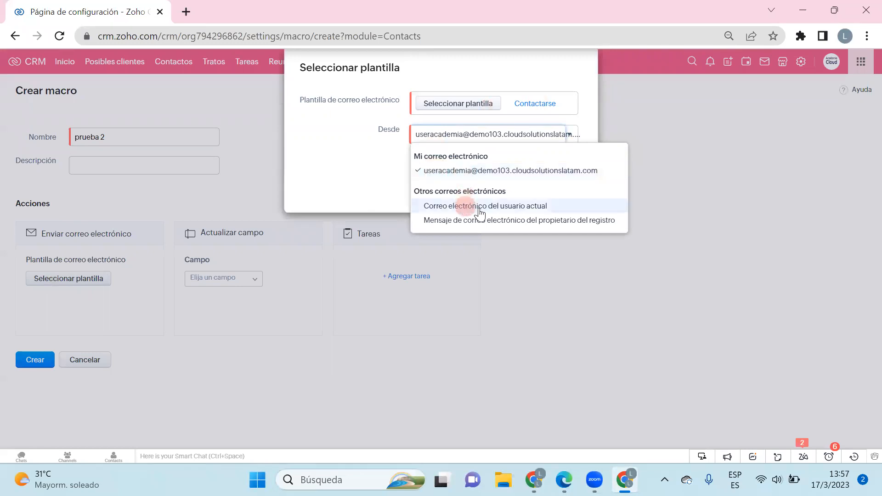
{"action": "left_click", "coordinate": [519, 171]}
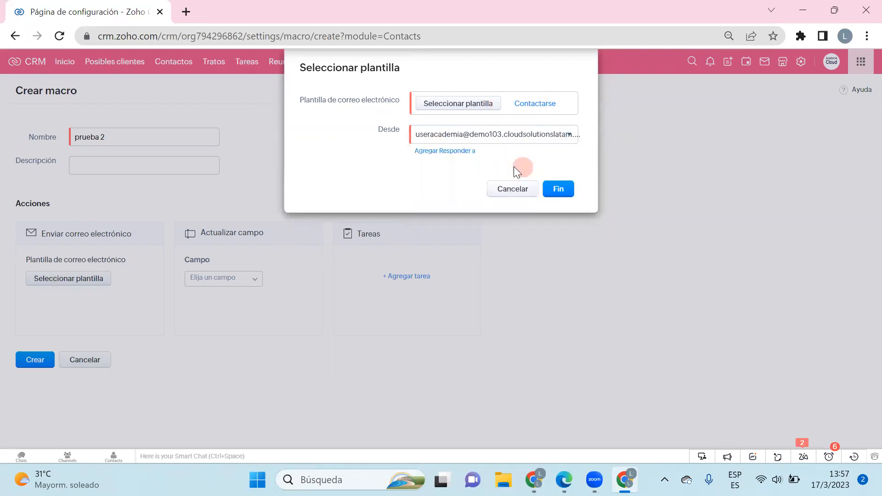
{"action": "left_click", "coordinate": [445, 151]}
{"action": "left_click", "coordinate": [442, 164]}
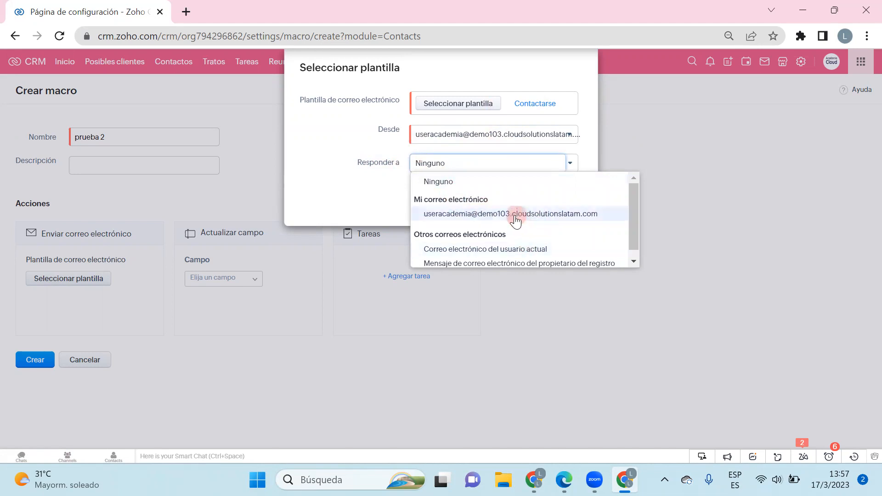
{"action": "left_click", "coordinate": [473, 214]}
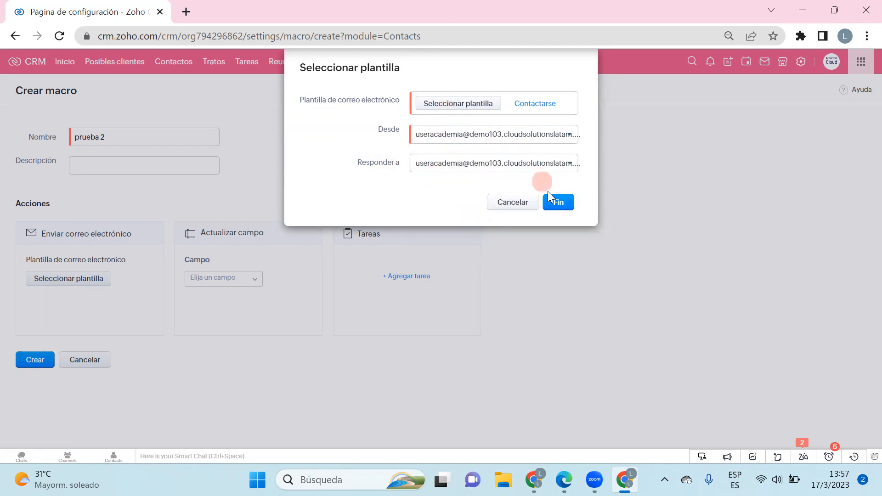
{"action": "left_click", "coordinate": [559, 202]}
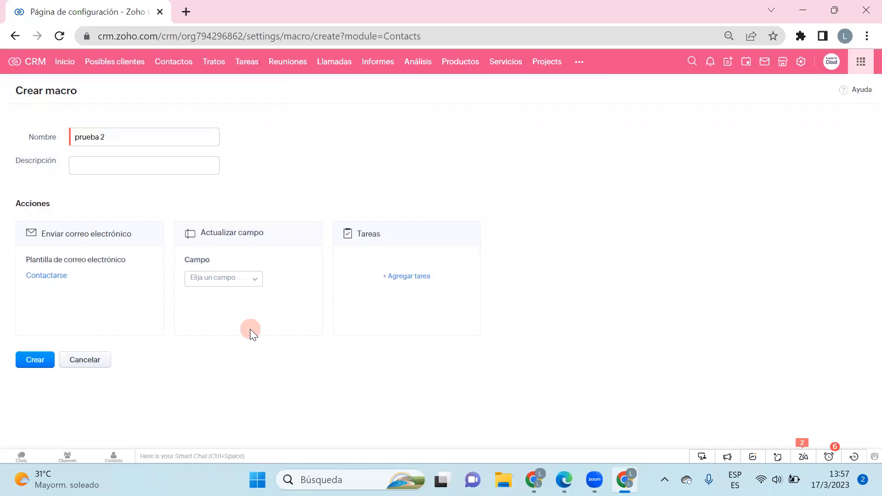
Step: Add a field update to the macro that sets Estado to Interesado
{"action": "left_click", "coordinate": [236, 282]}
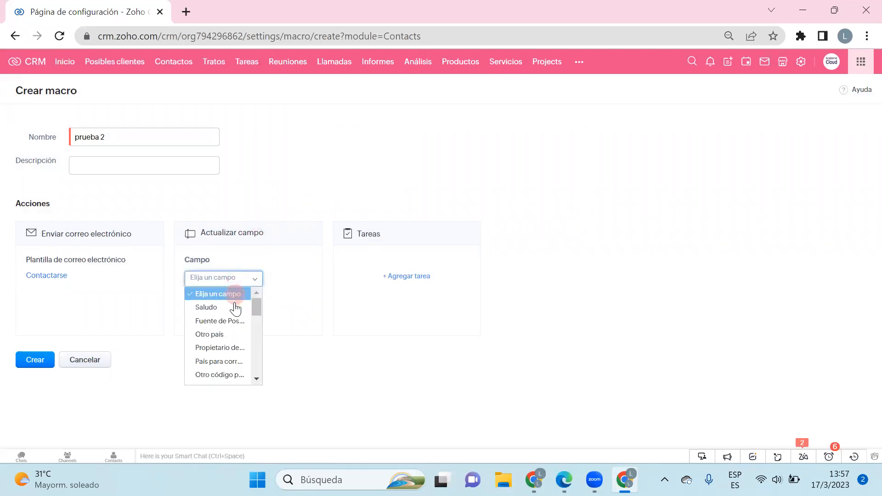
{"action": "mouse_move", "coordinate": [257, 304]}
{"action": "left_mouse_down"}
{"action": "mouse_move", "coordinate": [256, 373]}
{"action": "mouse_move", "coordinate": [258, 294]}
{"action": "left_mouse_up"}
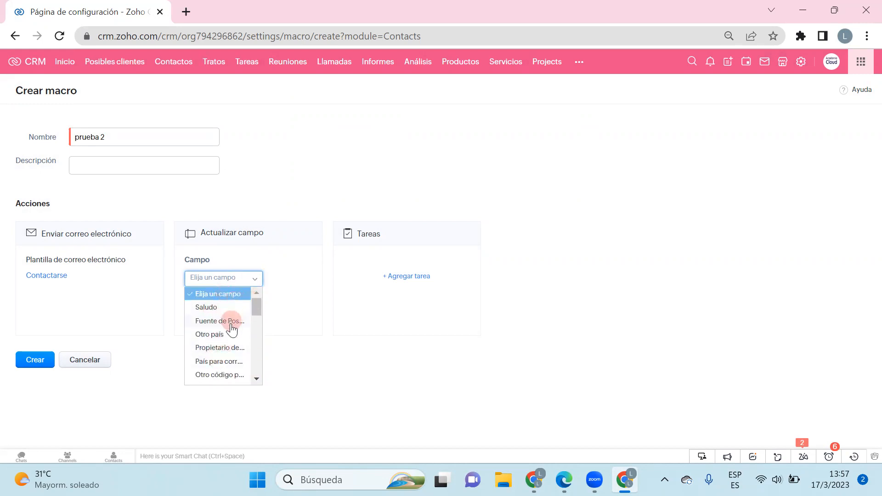
{"action": "scroll", "coordinate": [230, 317], "scroll_direction": "down", "scroll_amount": 6}
{"action": "scroll", "coordinate": [219, 337], "scroll_direction": "up", "scroll_amount": 6}
{"action": "left_click_drag", "start_coordinate": [254, 304], "coordinate": [256, 375]}
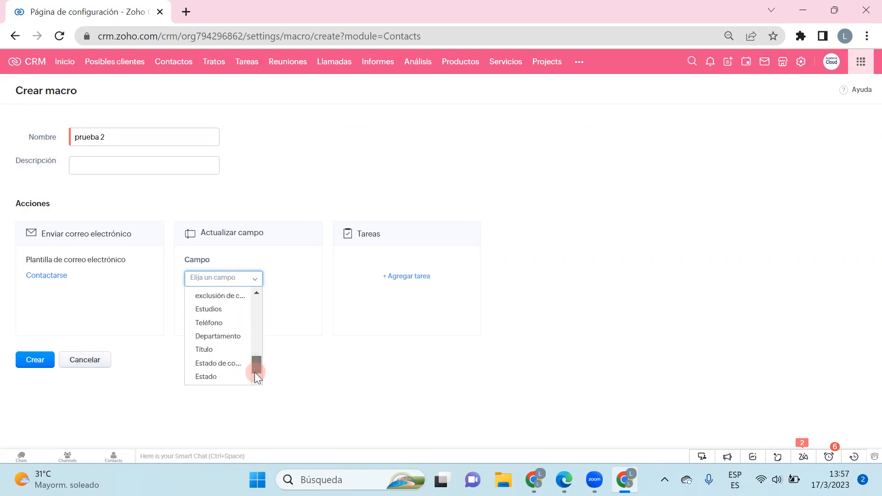
{"action": "left_click", "coordinate": [217, 377]}
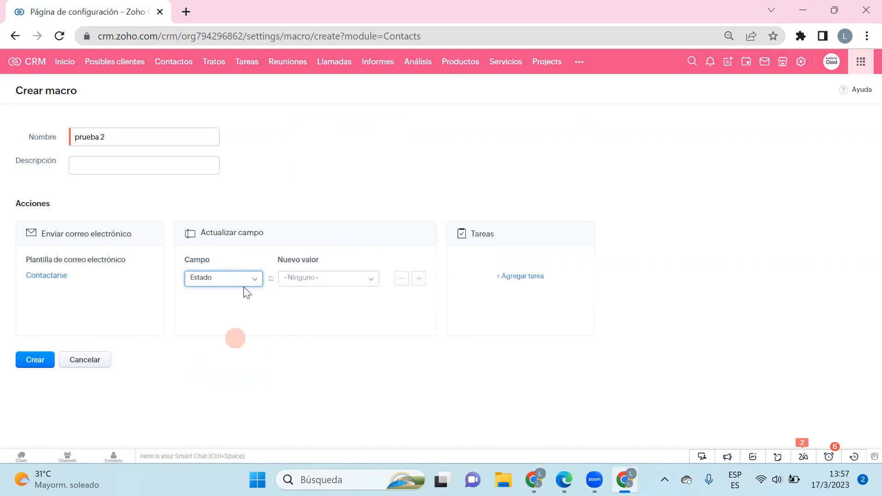
{"action": "left_click", "coordinate": [316, 281]}
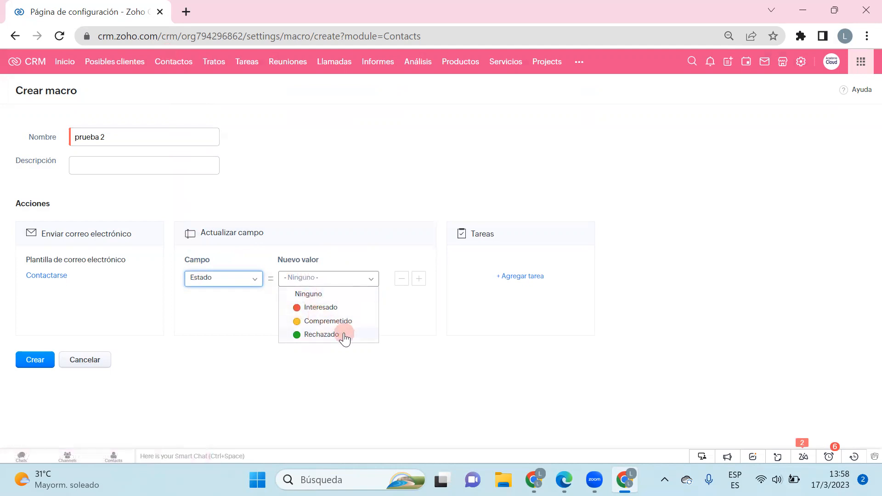
{"action": "left_click", "coordinate": [316, 312]}
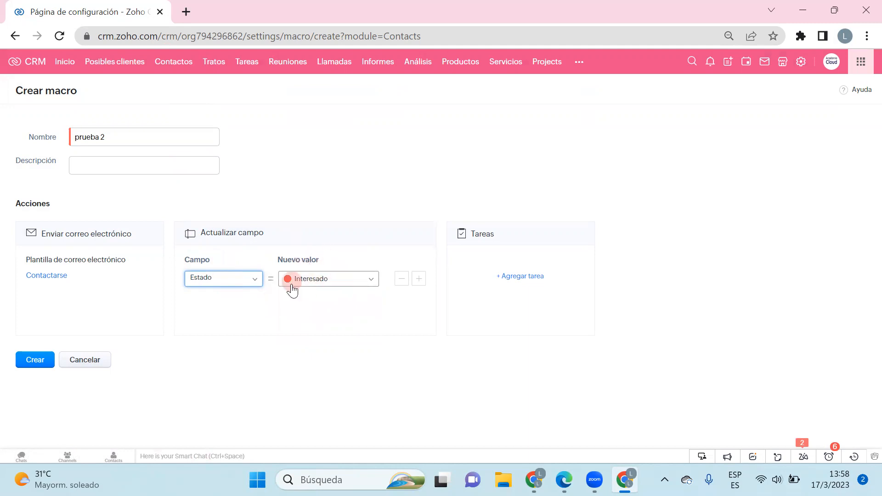
Step: Add a second field update that sets the mailing country field (País para corresp...) to Argentina
{"action": "left_click", "coordinate": [418, 278]}
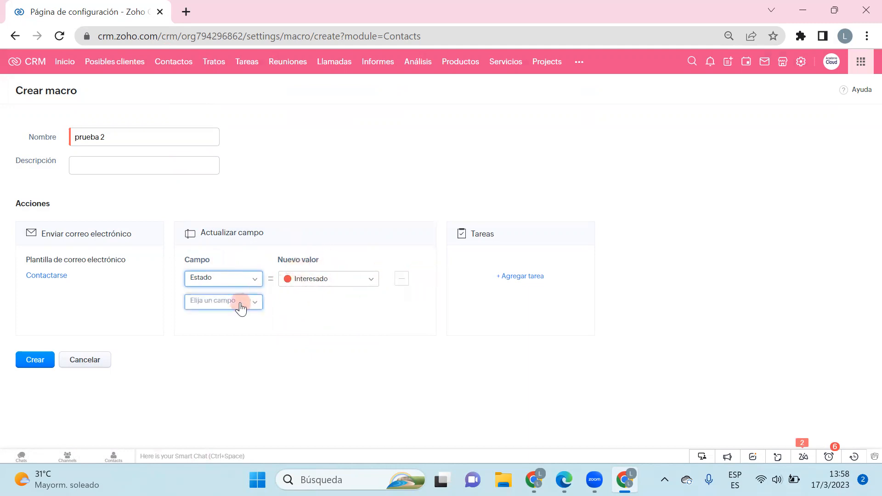
{"action": "left_click", "coordinate": [241, 307]}
{"action": "mouse_move", "coordinate": [259, 327]}
{"action": "left_mouse_down"}
{"action": "mouse_move", "coordinate": [230, 301]}
{"action": "mouse_move", "coordinate": [258, 324]}
{"action": "mouse_move", "coordinate": [256, 392]}
{"action": "mouse_move", "coordinate": [259, 334]}
{"action": "left_mouse_up"}
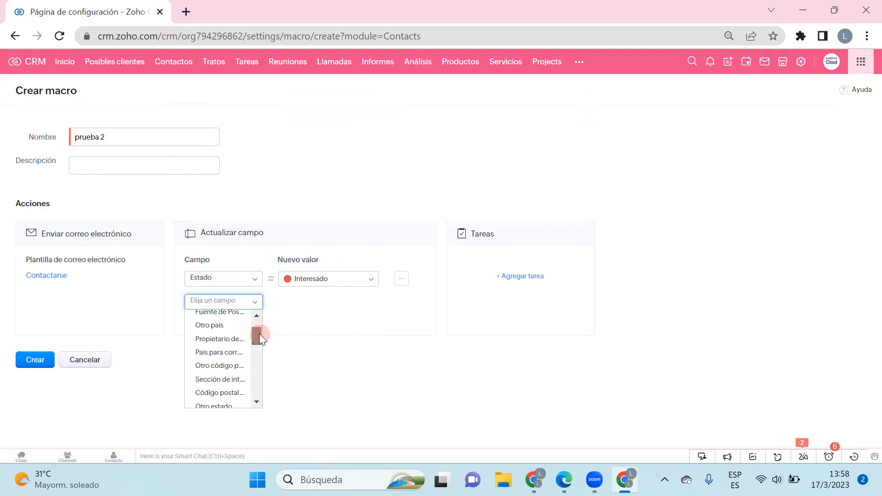
{"action": "left_click", "coordinate": [241, 352]}
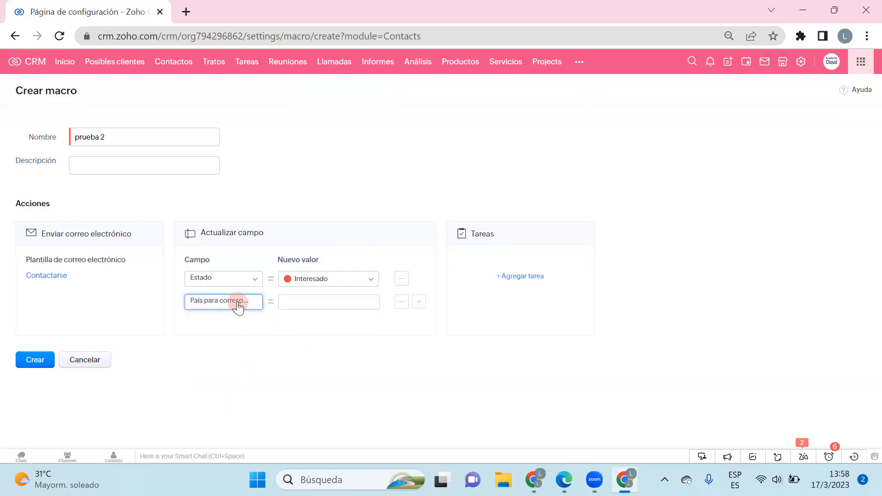
{"action": "left_click", "coordinate": [318, 304]}
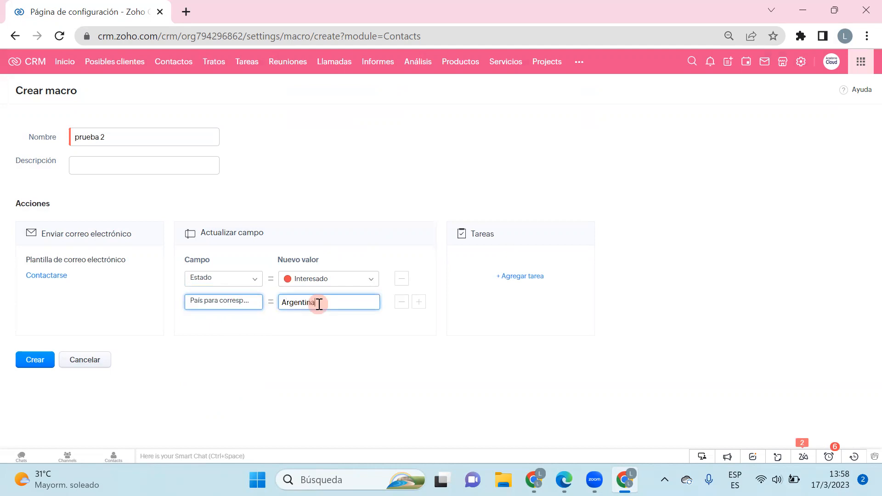
{"action": "left_click", "coordinate": [320, 330]}
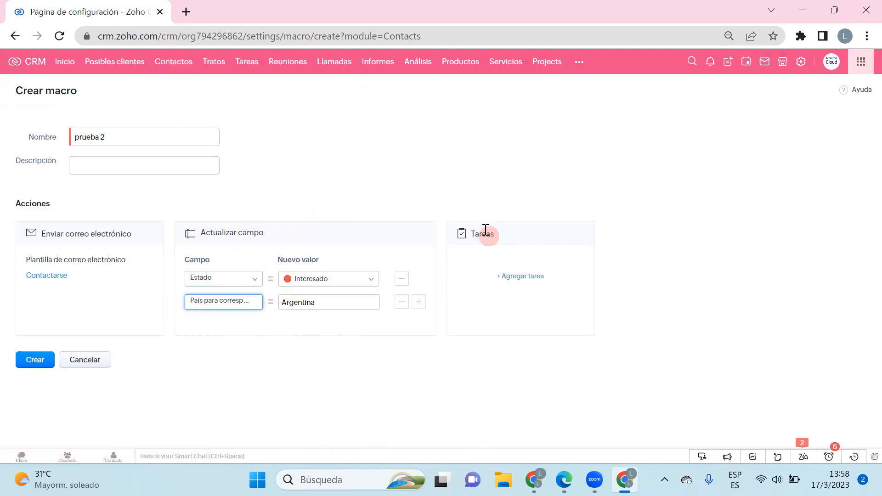
Step: Add a task to the macro with the subject Llamada, due 4 days after the macro runs
{"action": "left_click", "coordinate": [522, 278]}
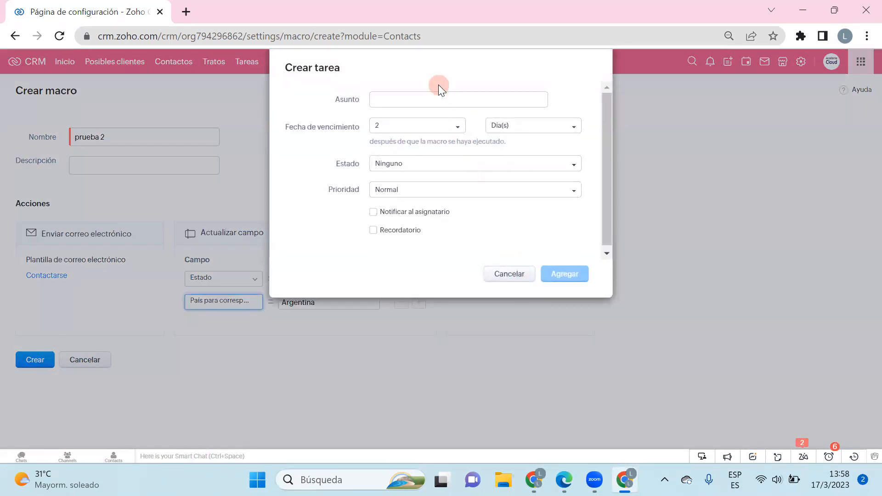
{"action": "left_click", "coordinate": [439, 98]}
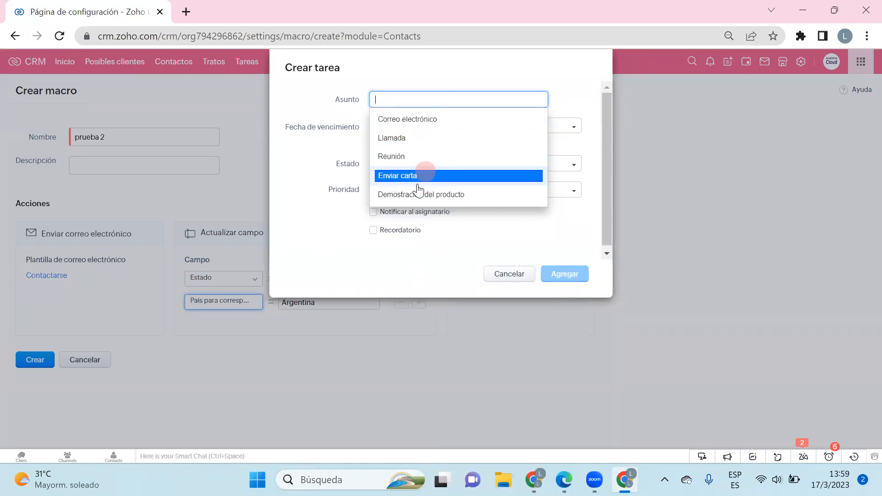
{"action": "left_click", "coordinate": [411, 139]}
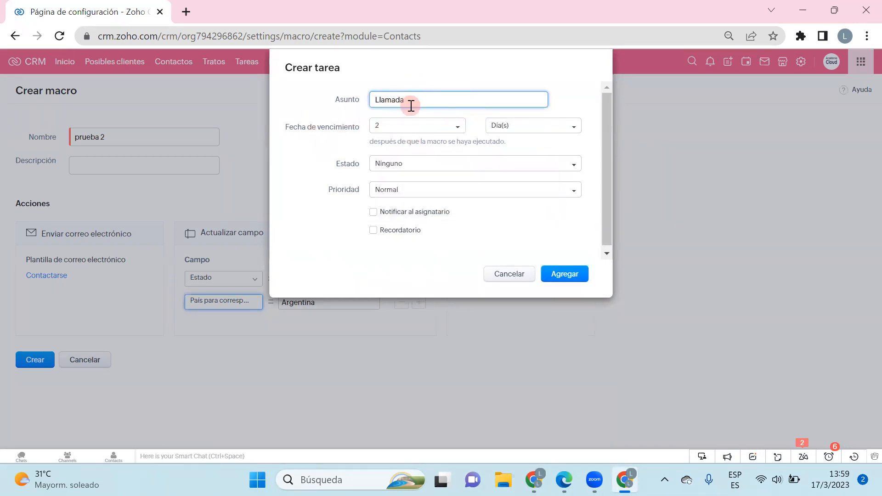
{"action": "left_click", "coordinate": [401, 127]}
{"action": "left_click", "coordinate": [349, 144]}
{"action": "left_click", "coordinate": [404, 142]}
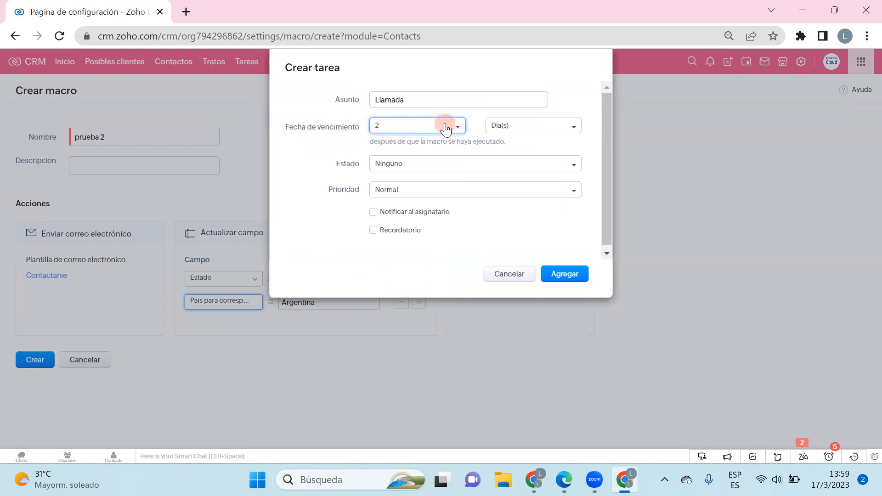
{"action": "left_click", "coordinate": [443, 124]}
{"action": "left_click", "coordinate": [421, 183]}
{"action": "left_click", "coordinate": [527, 127]}
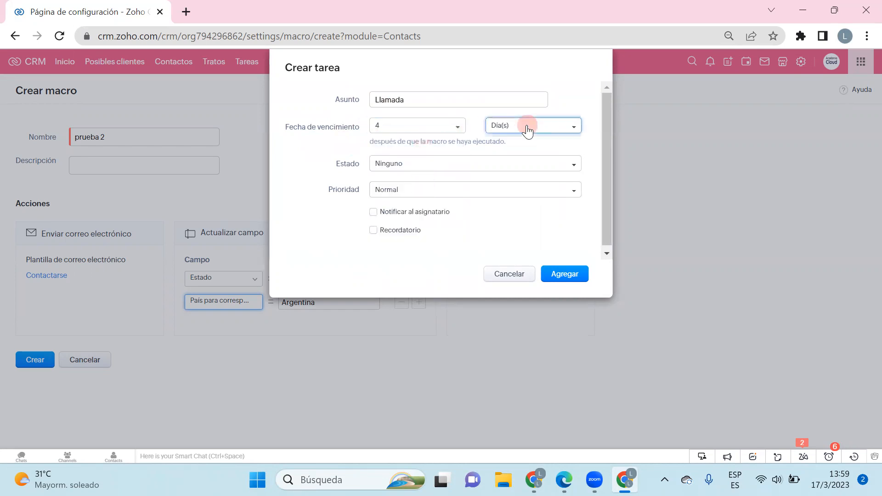
{"action": "left_click", "coordinate": [574, 86]}
Step: Set the task's status to No iniciado and its priority to Alto, with assignee notification enabled
{"action": "left_click", "coordinate": [397, 163]}
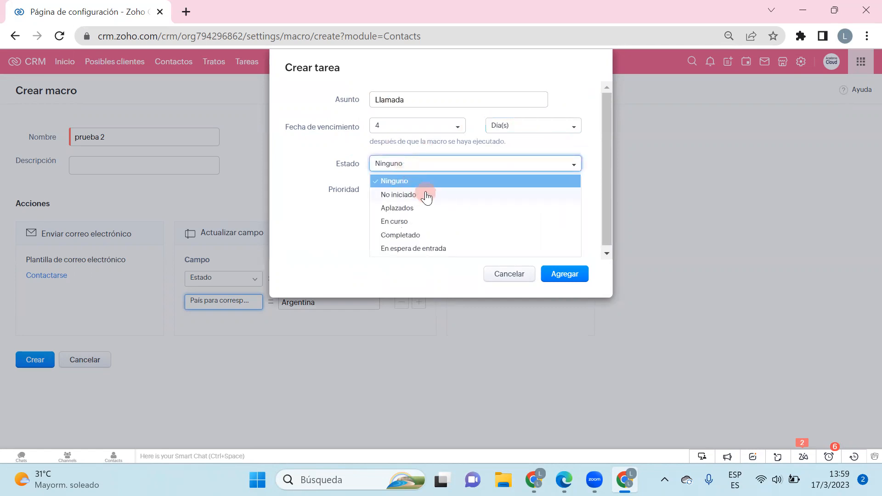
{"action": "left_click", "coordinate": [426, 197]}
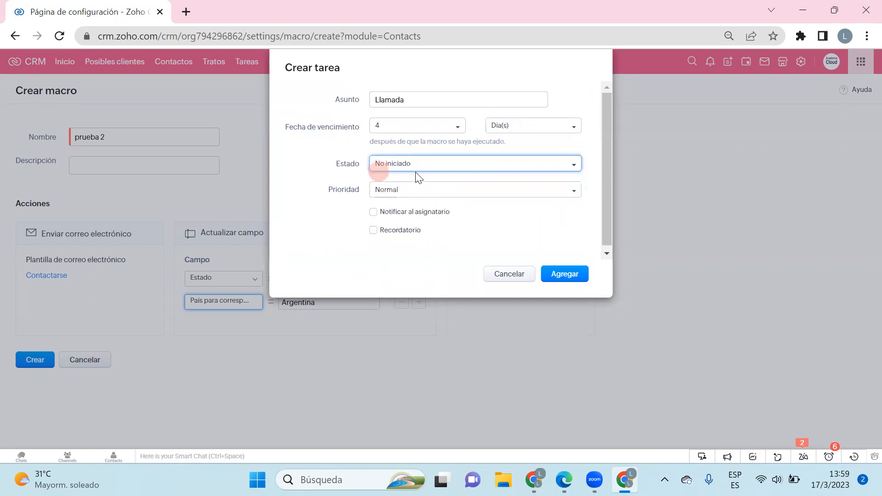
{"action": "left_click", "coordinate": [390, 190]}
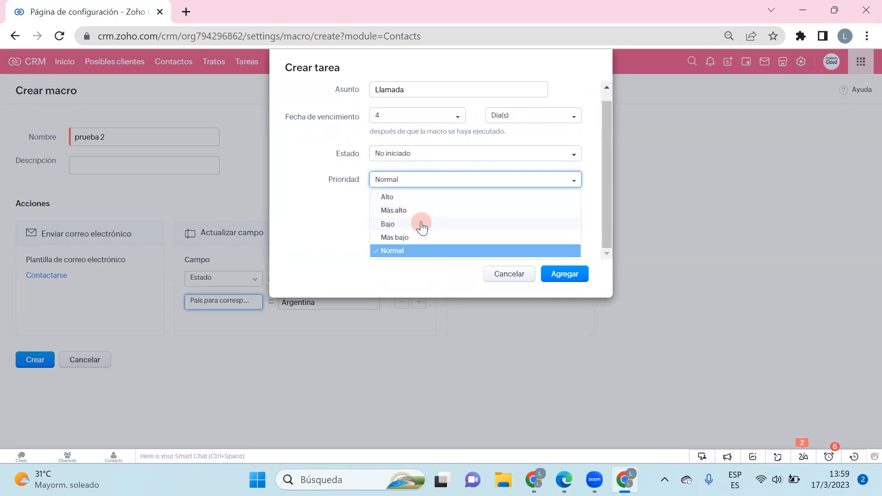
{"action": "left_click", "coordinate": [398, 198]}
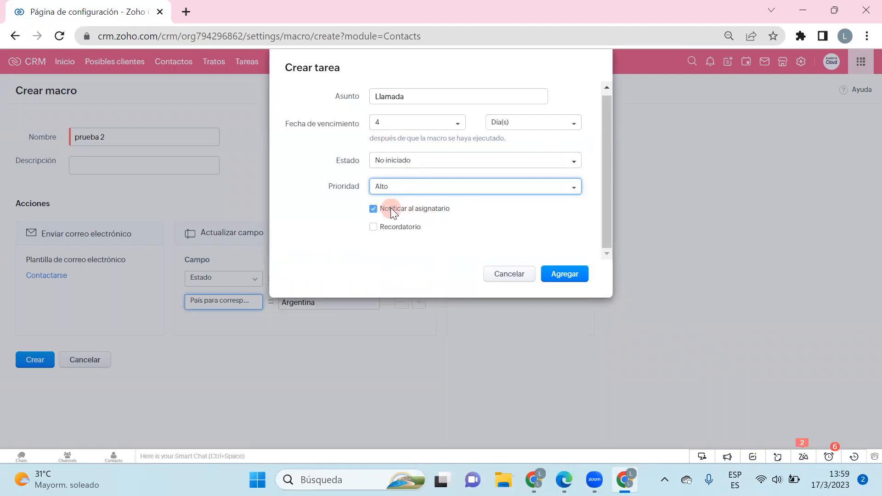
Step: Enable the task's reminder for 1 day before the due date at 12:00 PM
{"action": "left_click", "coordinate": [373, 227]}
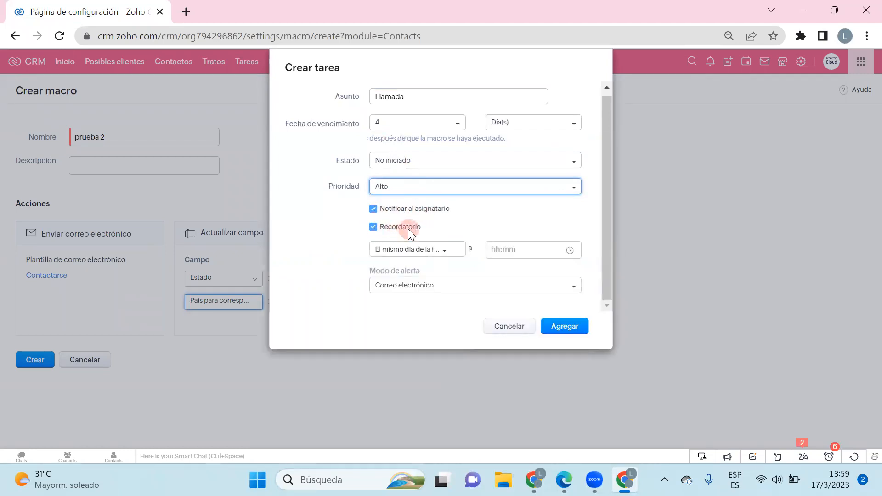
{"action": "left_click", "coordinate": [419, 249]}
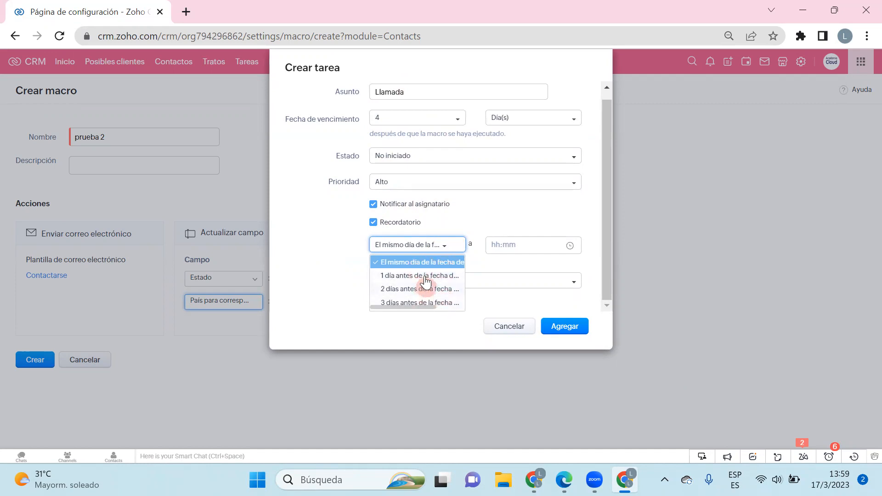
{"action": "left_click", "coordinate": [409, 277]}
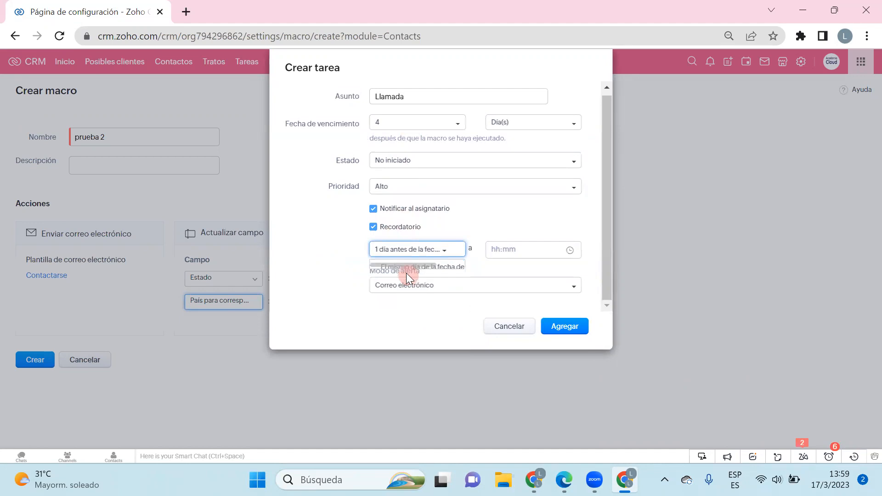
{"action": "left_click", "coordinate": [505, 247]}
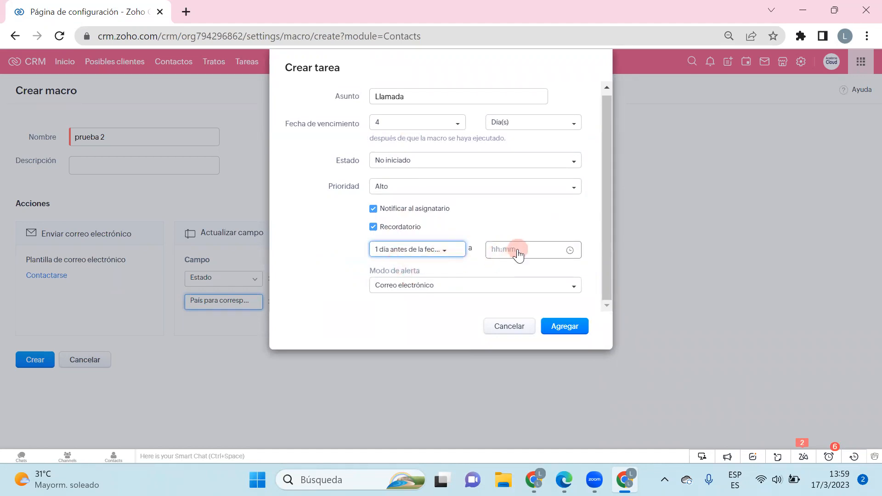
{"action": "scroll", "coordinate": [533, 280], "scroll_direction": "down", "scroll_amount": 3}
{"action": "scroll", "coordinate": [535, 279], "scroll_direction": "down", "scroll_amount": 3}
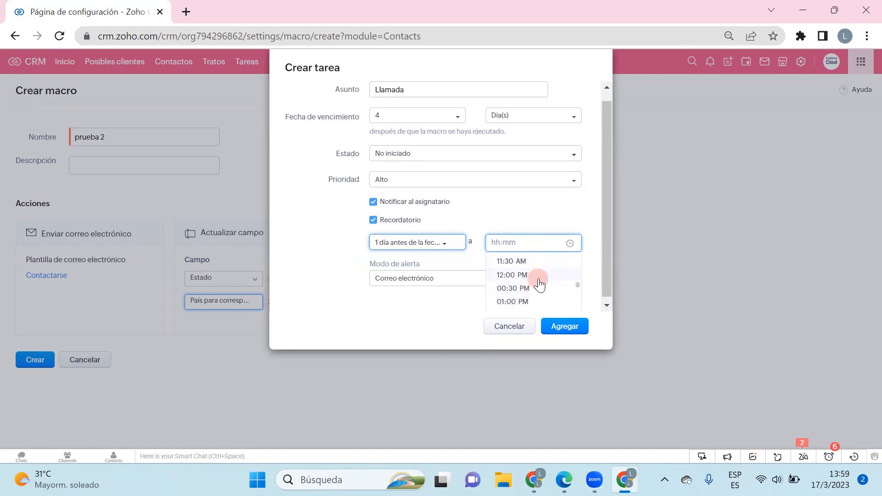
{"action": "left_click", "coordinate": [533, 274]}
Step: Set the reminder's alert mode to Ambos and add the task to the macro
{"action": "left_click", "coordinate": [411, 285]}
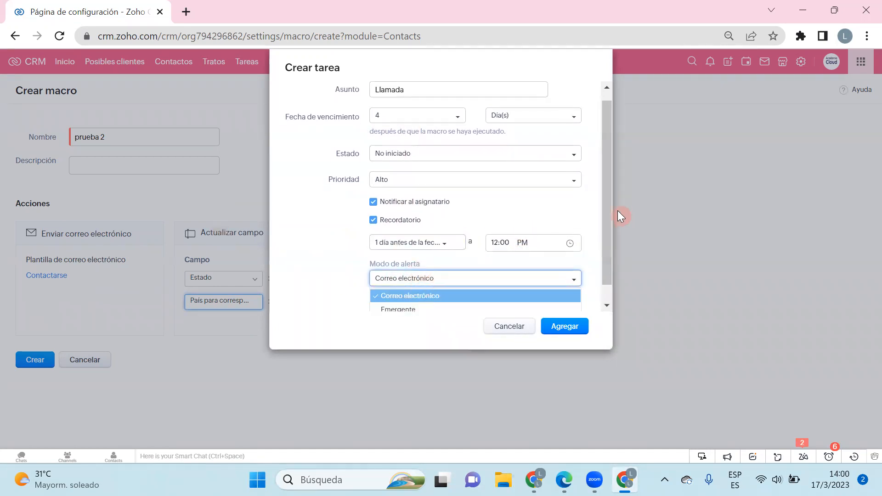
{"action": "scroll", "coordinate": [610, 229], "scroll_direction": "down", "scroll_amount": 1}
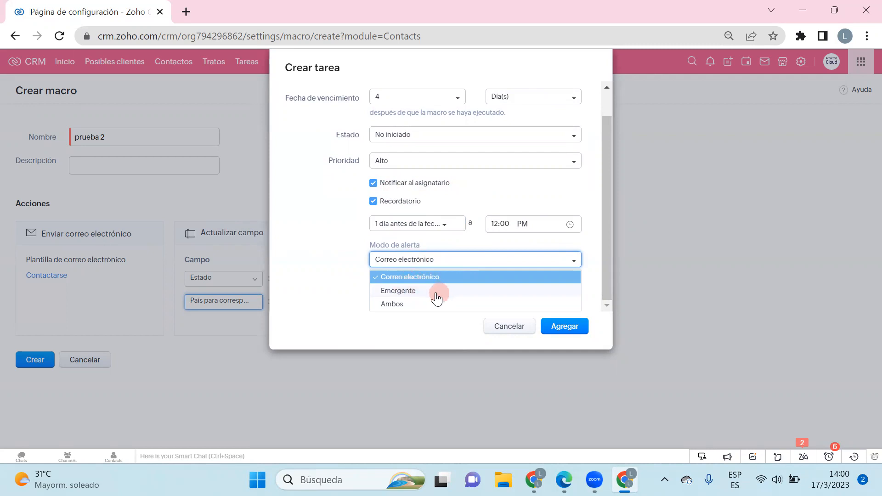
{"action": "left_click", "coordinate": [401, 304]}
{"action": "left_click", "coordinate": [554, 327]}
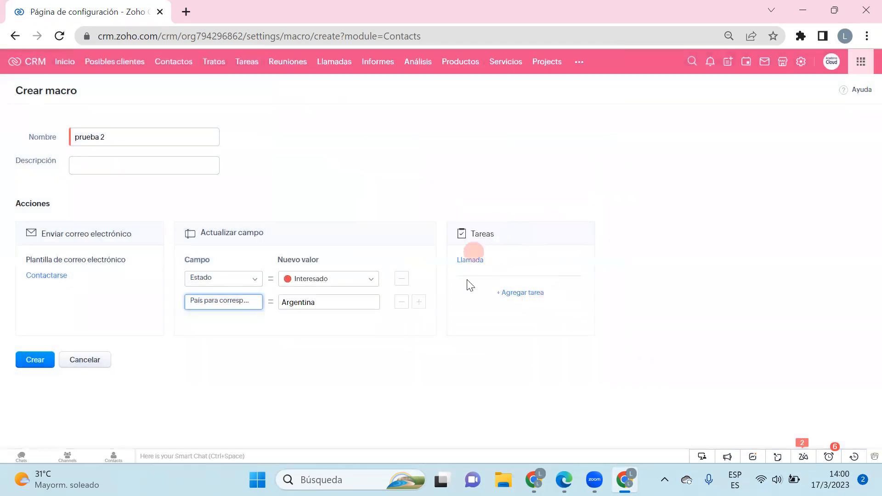
Step: Create the macro and review its saved actions before returning to the macro list
{"action": "mouse_move", "coordinate": [469, 253]}
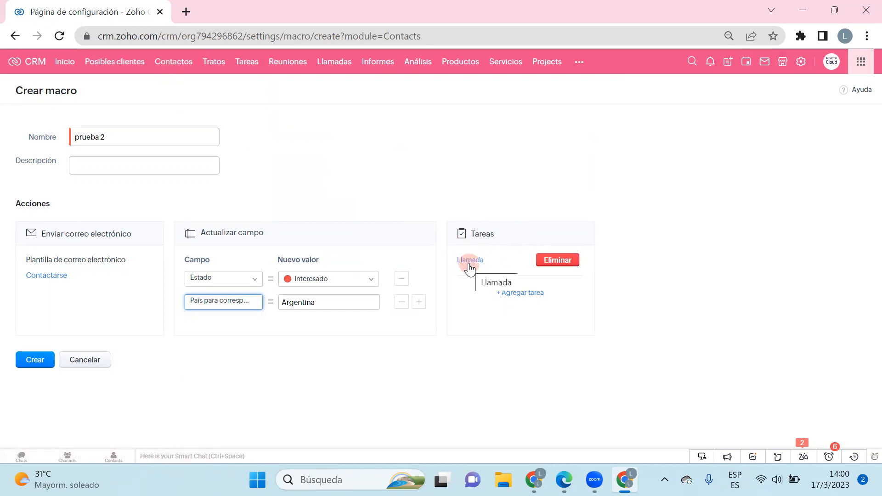
{"action": "left_click", "coordinate": [44, 360]}
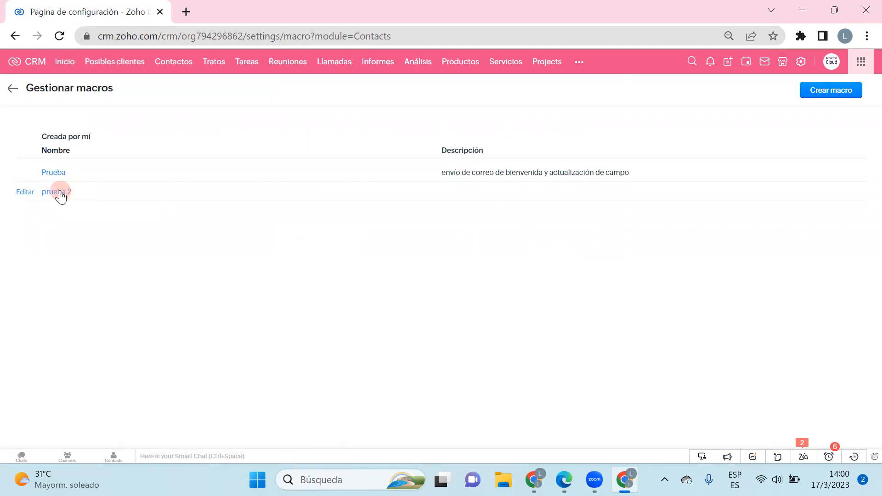
{"action": "left_click", "coordinate": [60, 193]}
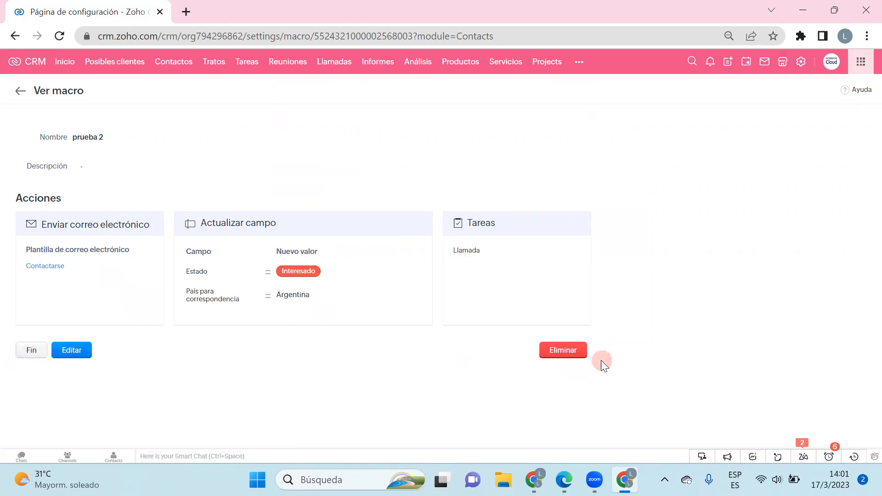
{"action": "left_click", "coordinate": [31, 351]}
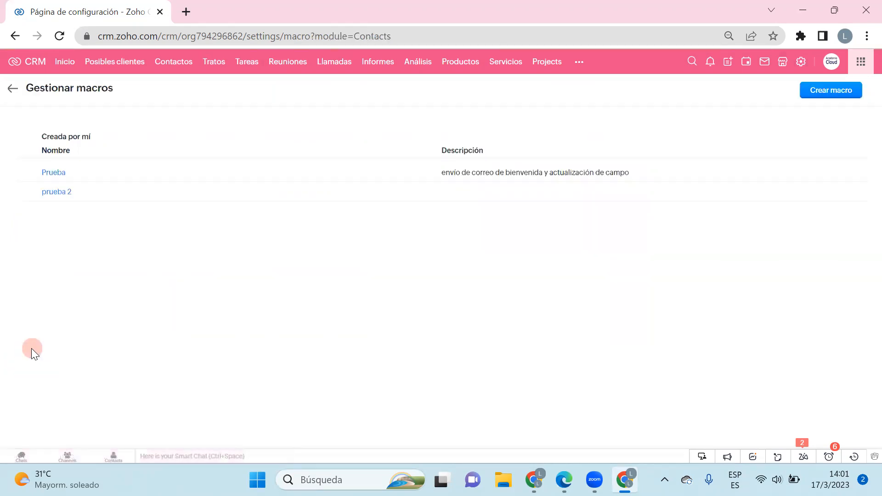
Step: Select the first seven contacts in the contacts list and run the macro prueba 2 on them
{"action": "left_click", "coordinate": [14, 93]}
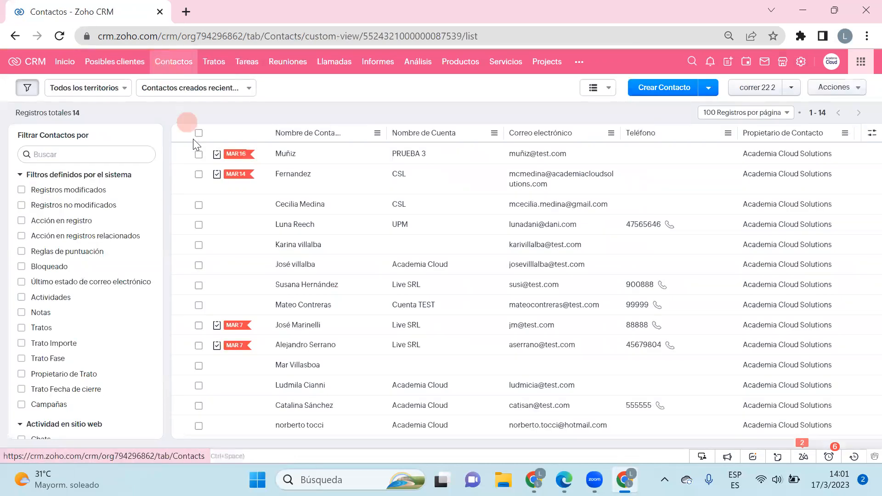
{"action": "left_click", "coordinate": [198, 154]}
{"action": "left_click", "coordinate": [198, 174]}
{"action": "left_click", "coordinate": [198, 205]}
{"action": "left_click", "coordinate": [199, 224]}
{"action": "left_click", "coordinate": [199, 245]}
{"action": "left_click", "coordinate": [199, 265]}
{"action": "left_click", "coordinate": [198, 286]}
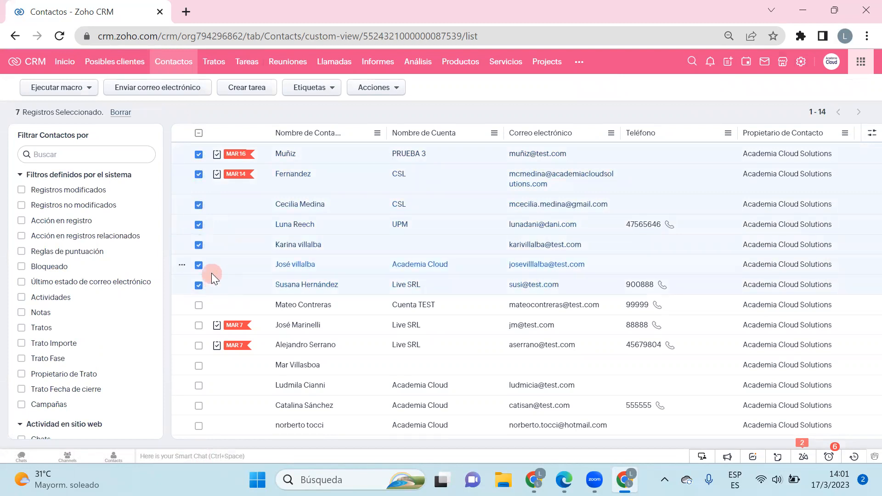
{"action": "left_click", "coordinate": [75, 88]}
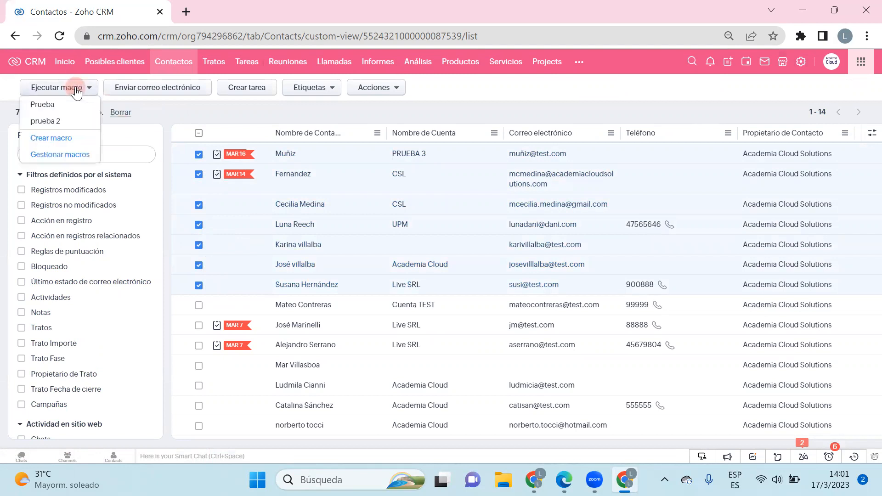
{"action": "left_click", "coordinate": [57, 120]}
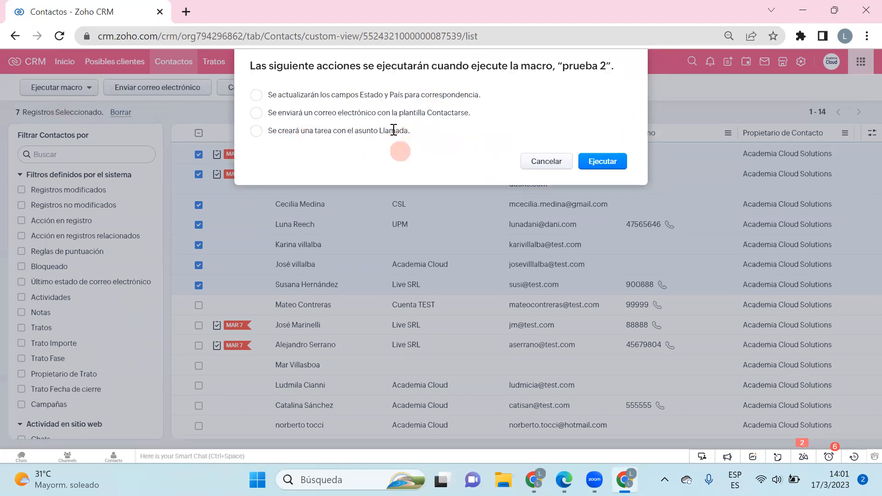
{"action": "left_click", "coordinate": [619, 162]}
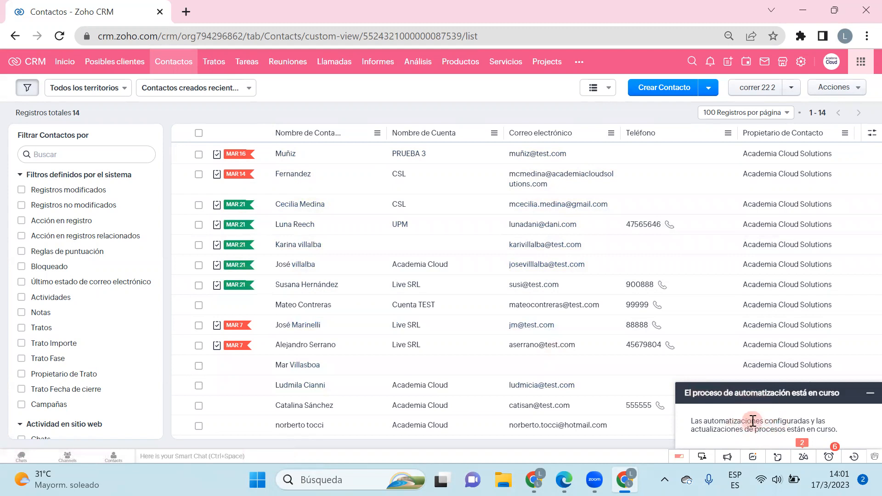
Step: Open the third contact's record and check its open activities and emails for the macro's task and message
{"action": "left_click", "coordinate": [305, 205]}
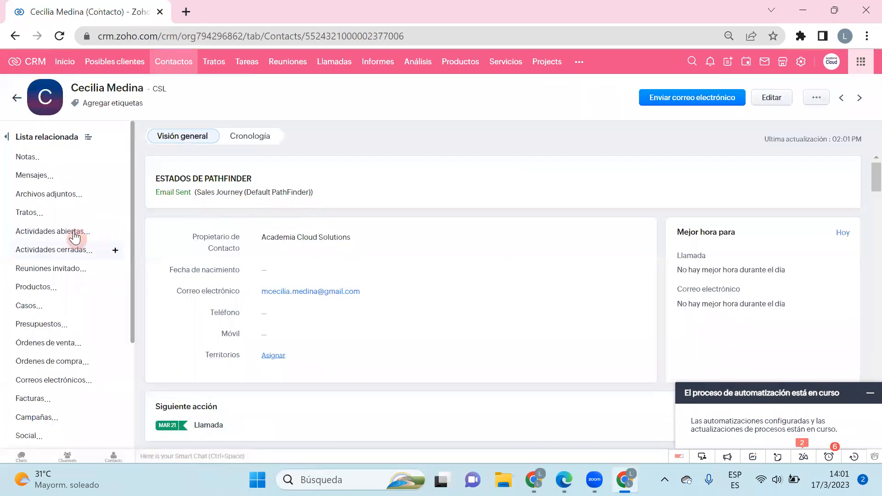
{"action": "left_click", "coordinate": [82, 232]}
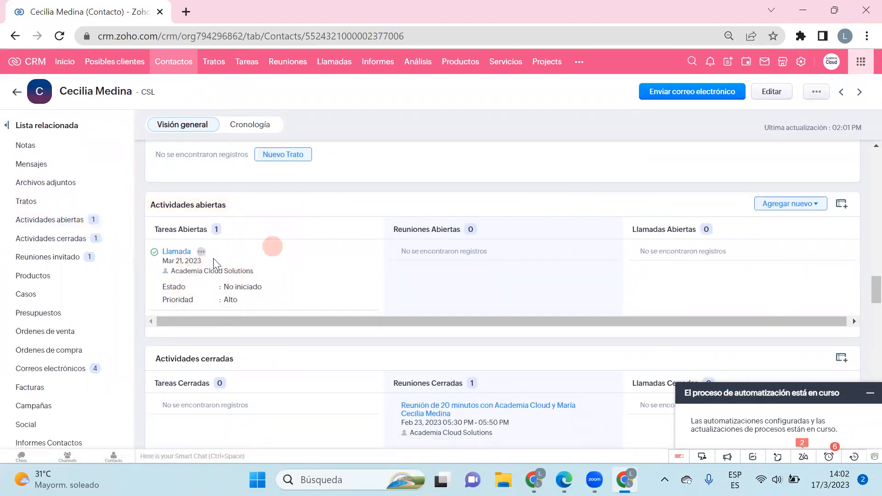
{"action": "left_click", "coordinate": [70, 374]}
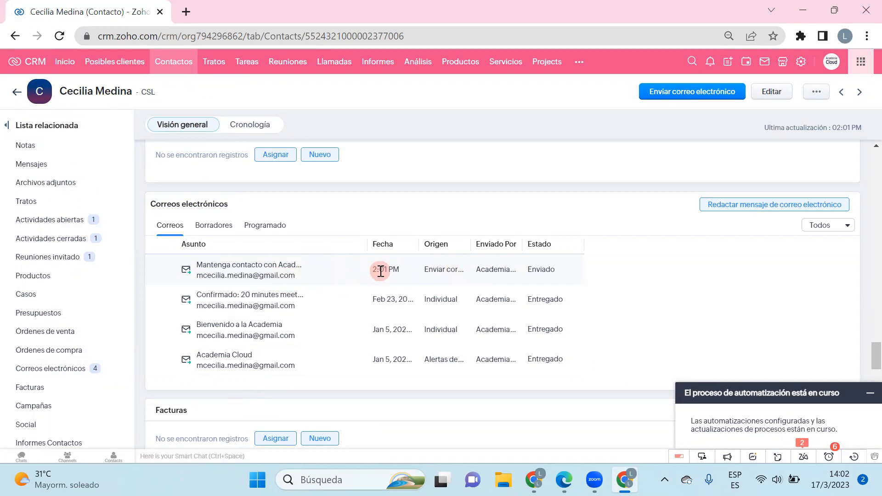
Step: Examine the Estado and País para correspondencia fields in the contact's details to verify the macro's field updates
{"action": "scroll", "coordinate": [381, 271], "scroll_direction": "up", "scroll_amount": 10}
{"action": "scroll", "coordinate": [435, 228], "scroll_direction": "up", "scroll_amount": 15}
{"action": "scroll", "coordinate": [436, 227], "scroll_direction": "up", "scroll_amount": 7}
{"action": "scroll", "coordinate": [435, 228], "scroll_direction": "down", "scroll_amount": 5}
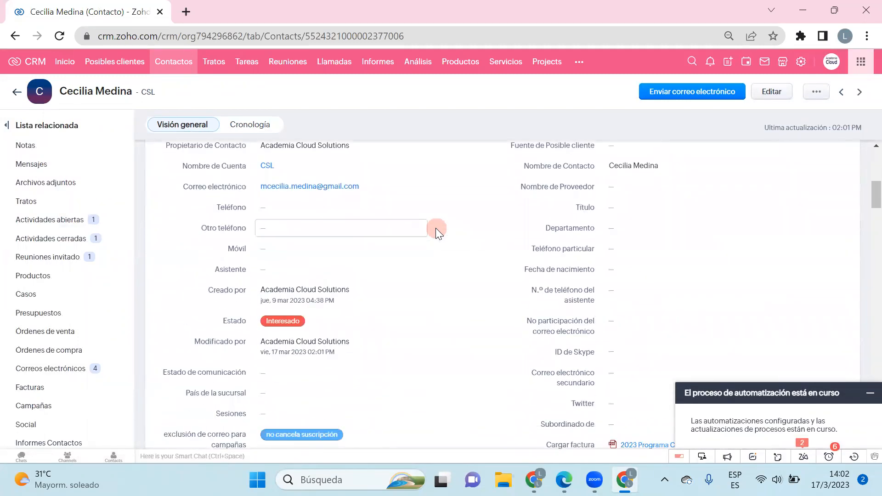
{"action": "scroll", "coordinate": [436, 228], "scroll_direction": "down", "scroll_amount": 3}
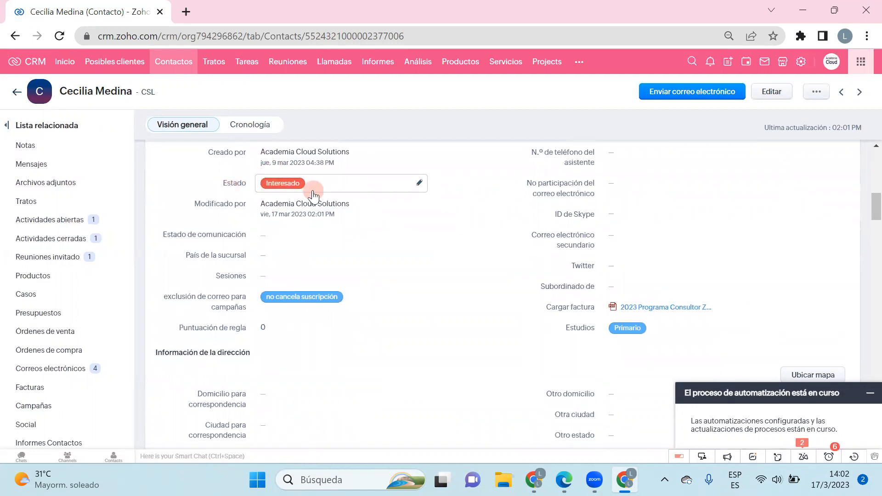
{"action": "scroll", "coordinate": [527, 326], "scroll_direction": "up", "scroll_amount": 4}
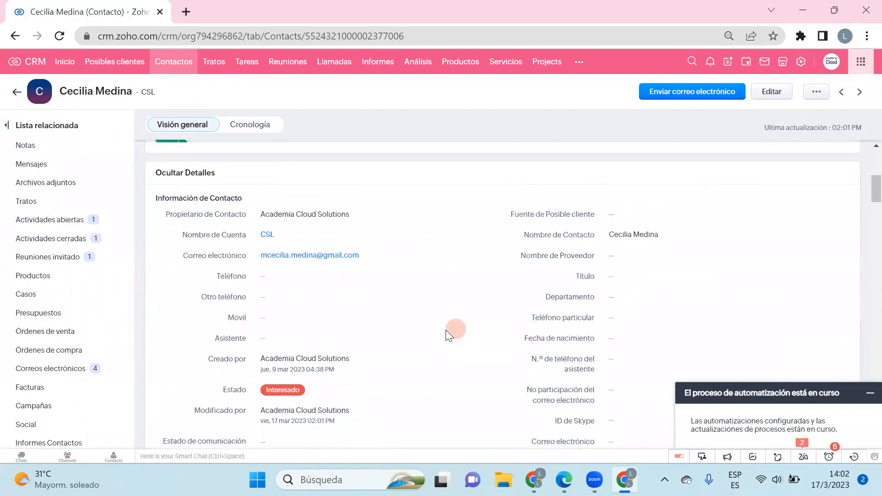
{"action": "scroll", "coordinate": [446, 330], "scroll_direction": "up", "scroll_amount": 6}
{"action": "scroll", "coordinate": [445, 330], "scroll_direction": "down", "scroll_amount": 12}
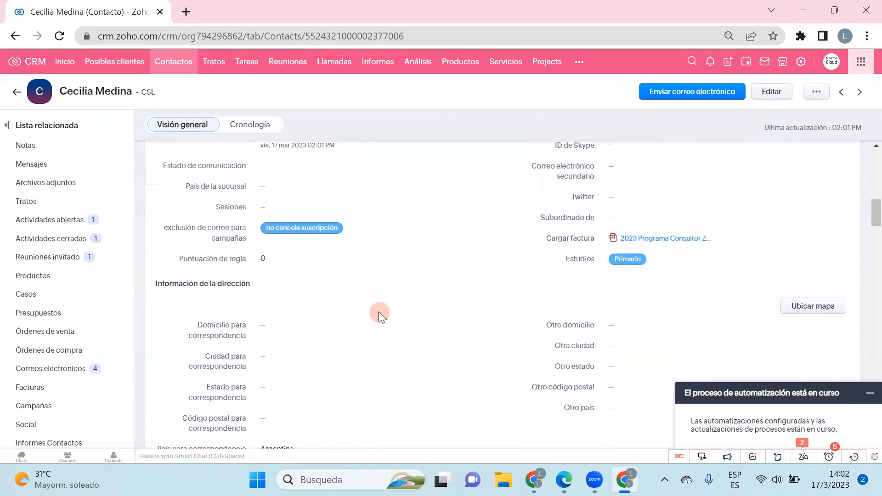
{"action": "scroll", "coordinate": [380, 314], "scroll_direction": "down", "scroll_amount": 3}
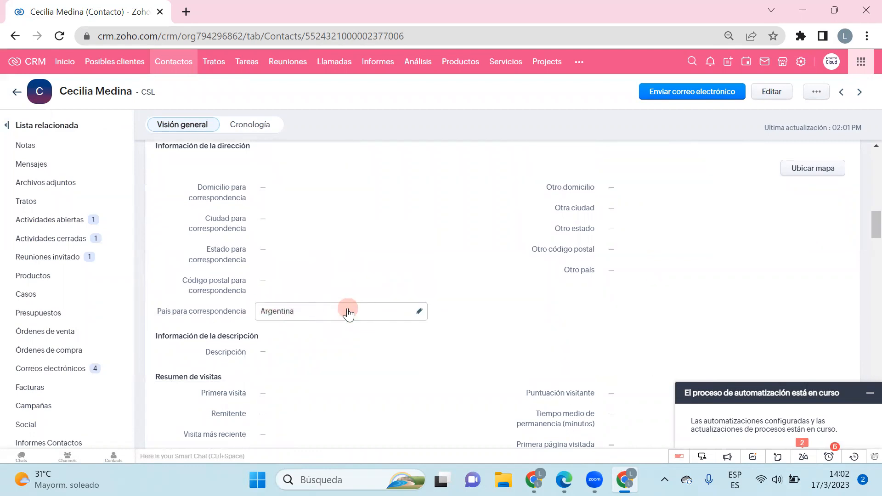
{"action": "scroll", "coordinate": [348, 312], "scroll_direction": "up", "scroll_amount": 15}
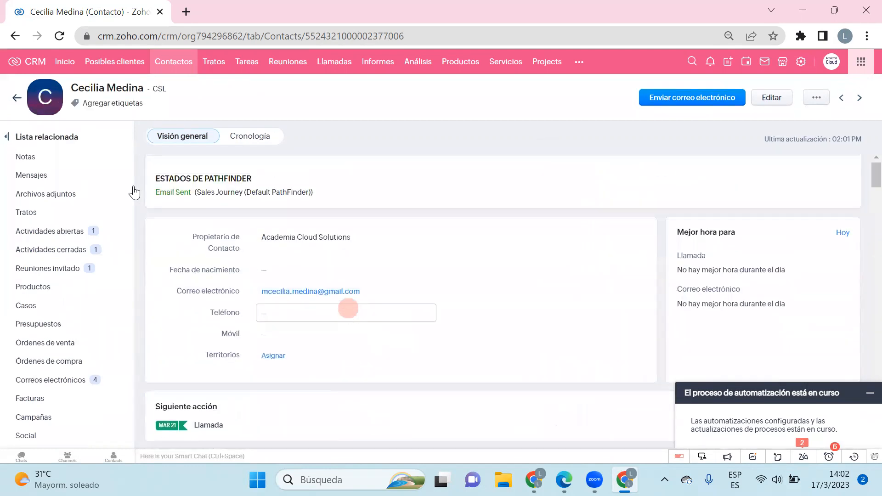
Step: Return to the contacts list and try to select the first two contacts
{"action": "left_click", "coordinate": [16, 97]}
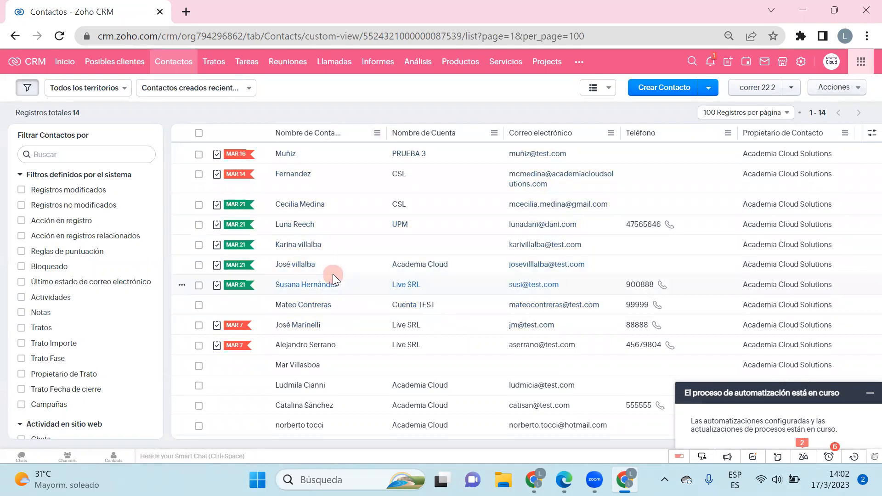
{"action": "left_click", "coordinate": [198, 154]}
{"action": "left_click", "coordinate": [202, 175]}
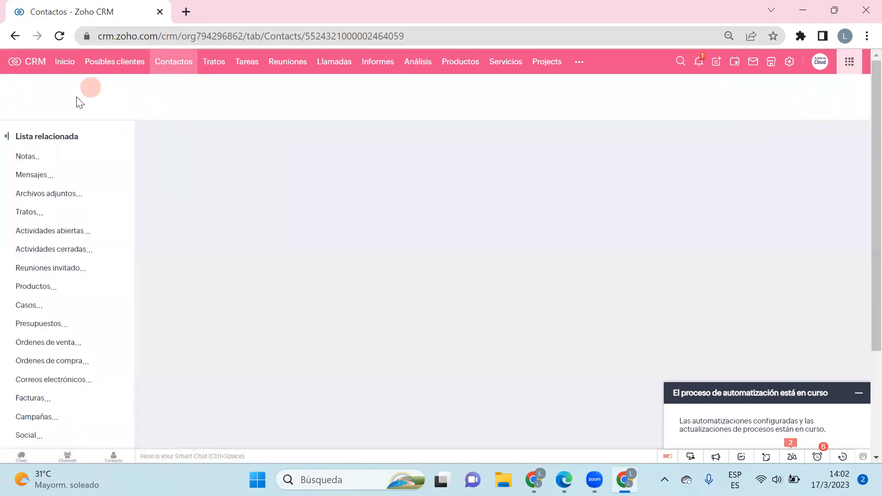